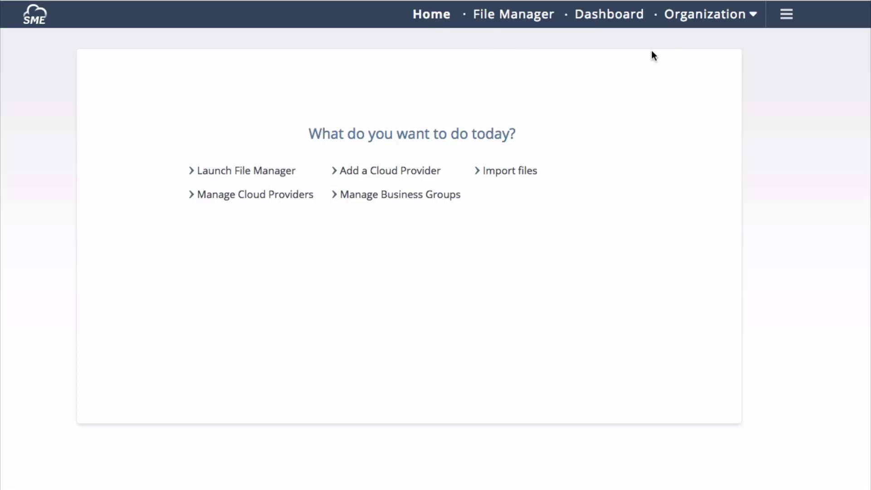
Step: In Organization > Policies, set PII Scanning & Detection's Enable option to Yes and update the policies
click(695, 18)
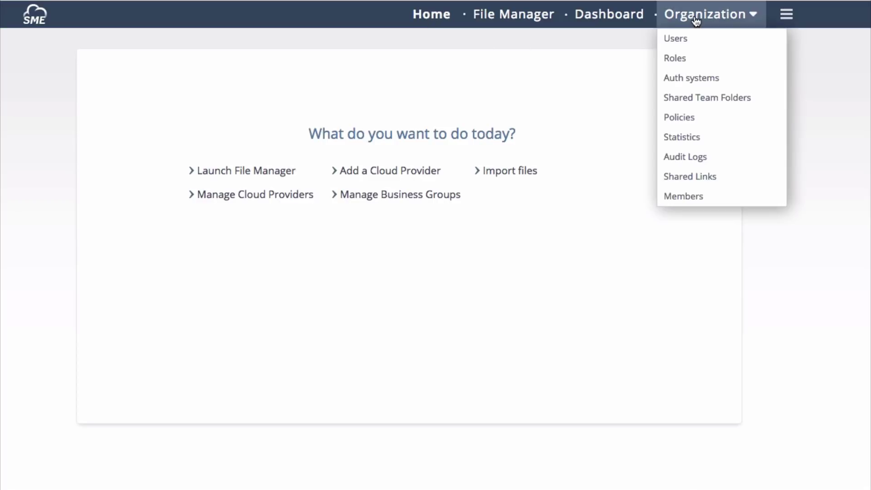
click(705, 125)
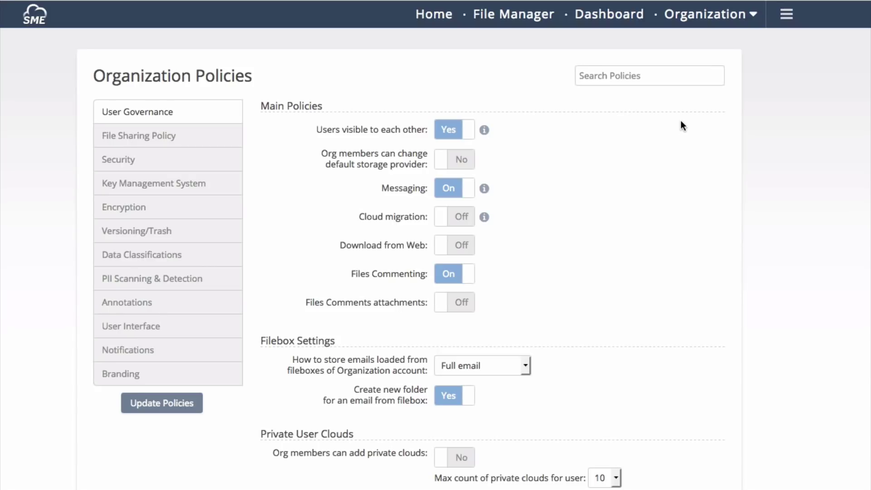
click(123, 285)
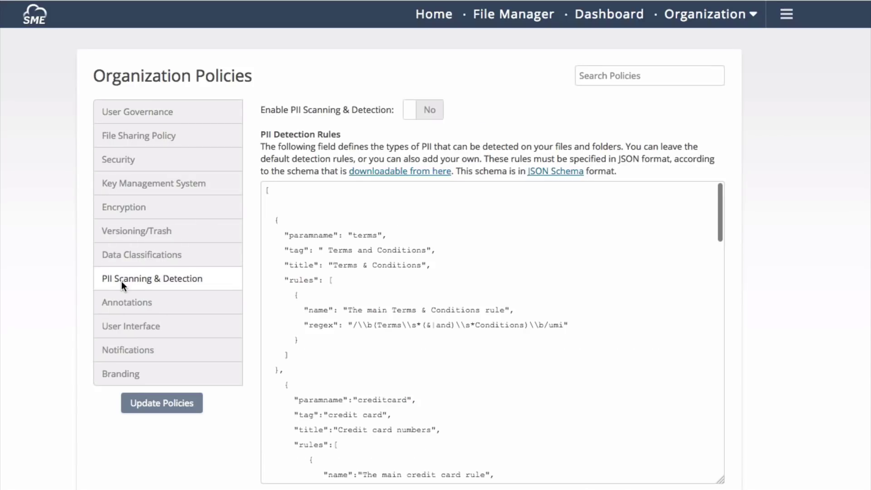
click(421, 119)
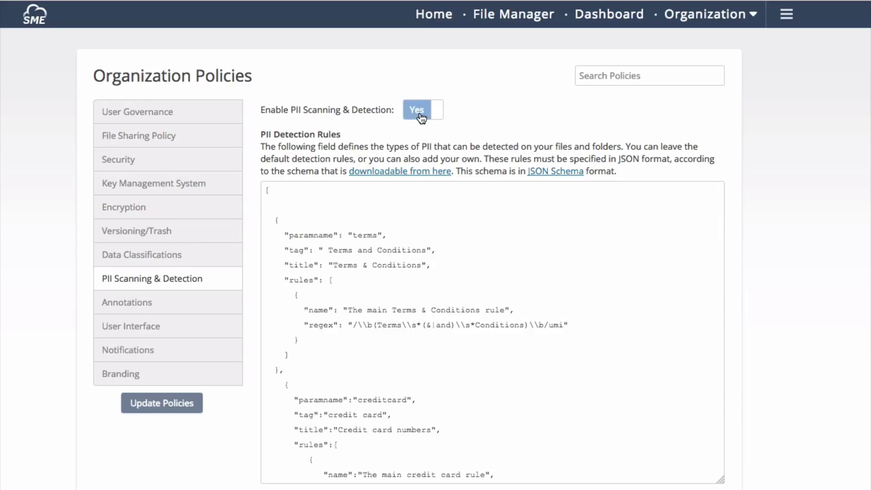
click(164, 401)
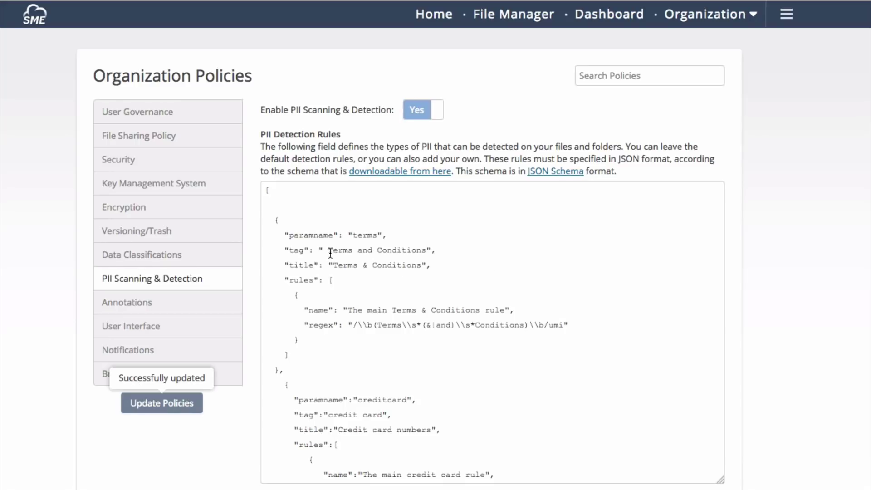
Step: Highlight the Terms and Conditions tag rule in the PII detection JSON
drag(327, 252, 423, 256)
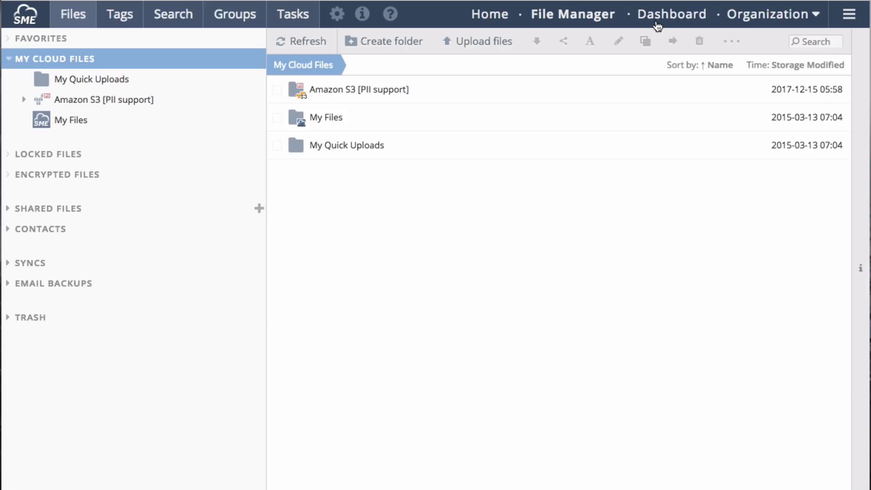
Step: Add OneDrive for Business as a storage provider from the dashboard and authorise account access
click(657, 27)
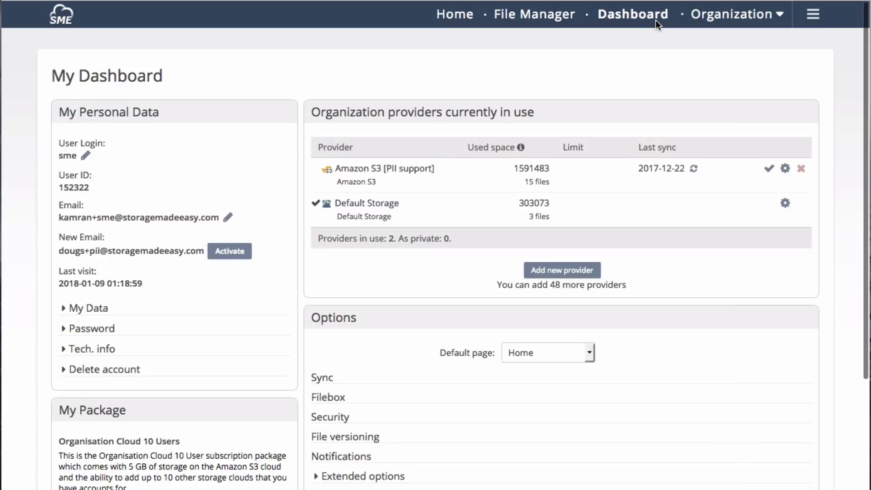
click(549, 271)
click(537, 207)
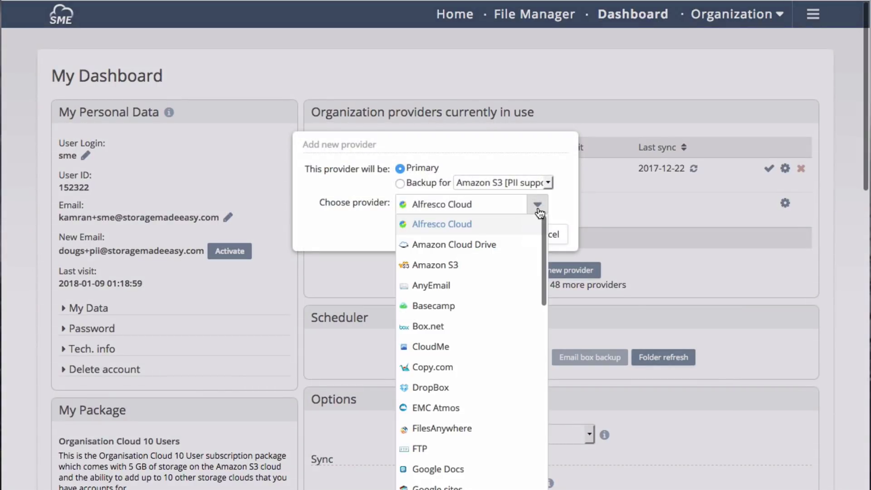
scroll(454, 272, down, 10)
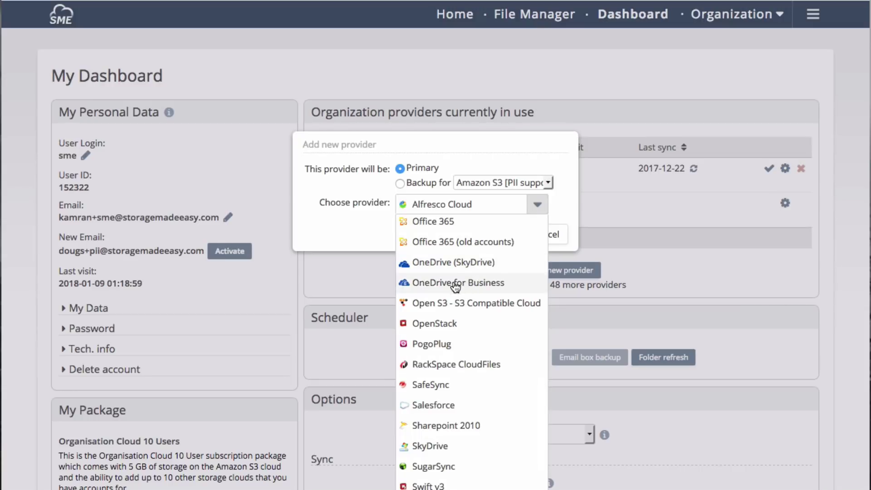
click(509, 283)
click(482, 235)
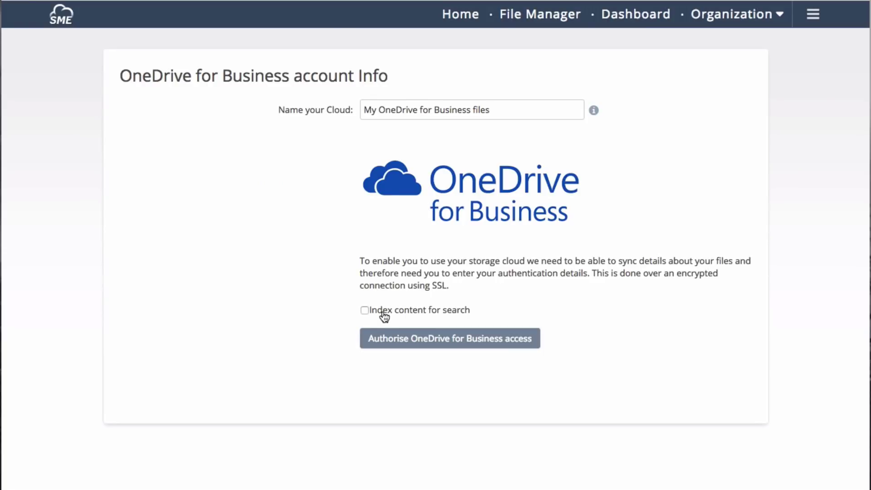
click(402, 340)
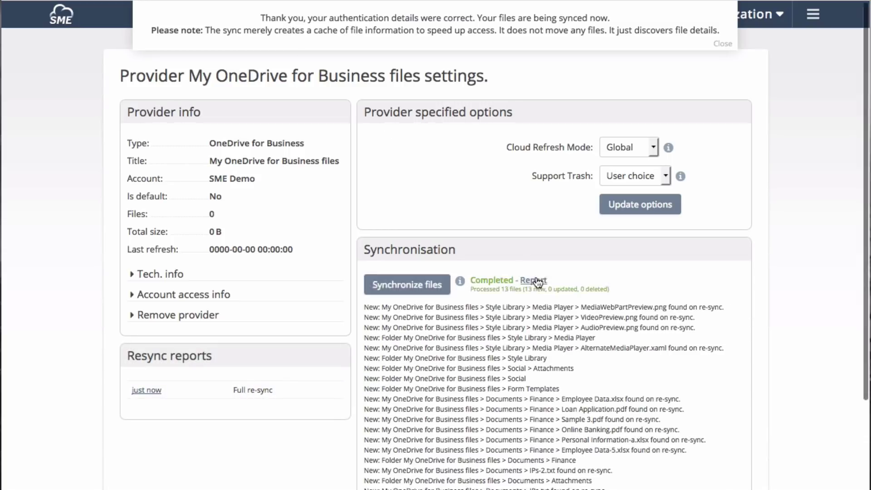
scroll(538, 282, down, 1)
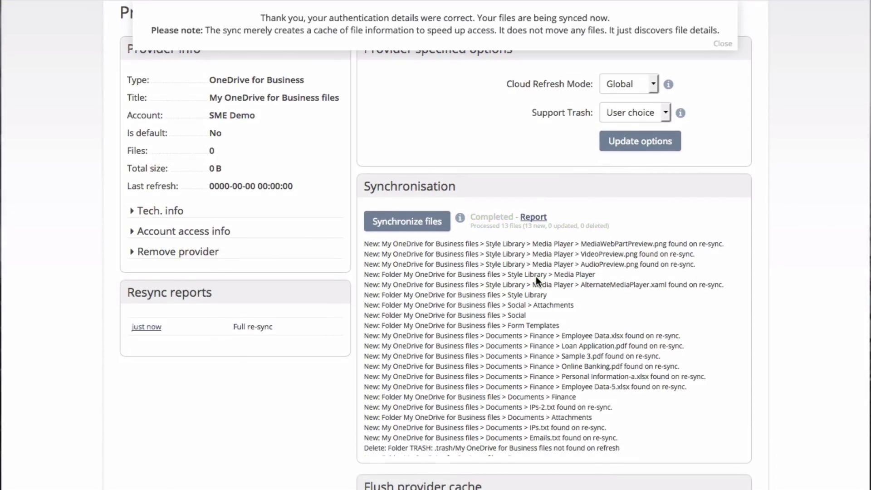
scroll(536, 276, up, 2)
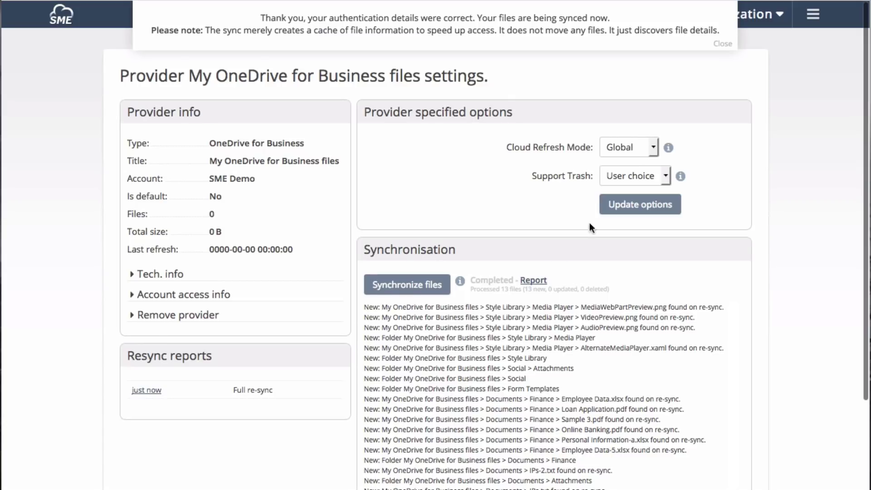
Step: Dismiss the sync banner, read and close the PII alert, then open OneDrive for Business > Documents
click(717, 44)
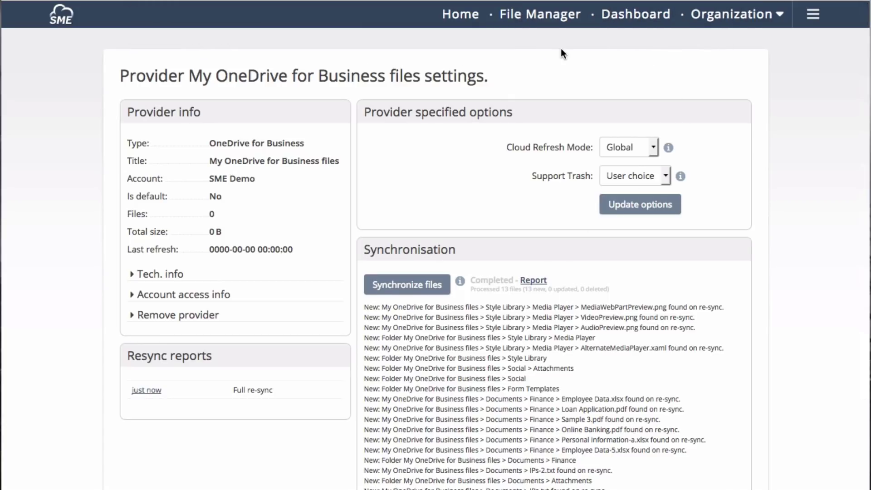
click(540, 18)
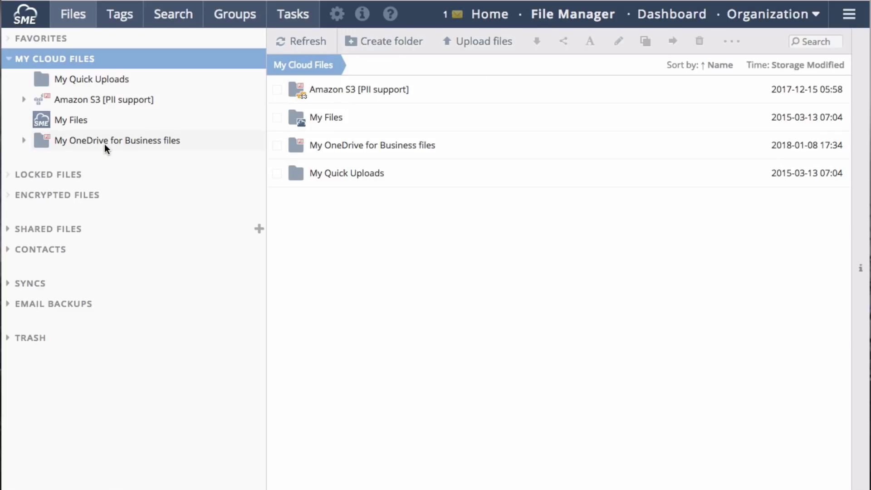
mouse_move(104, 143)
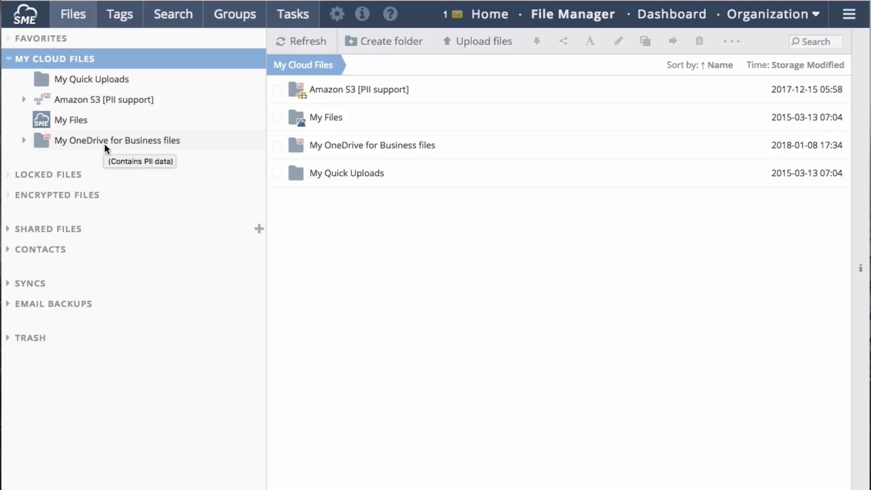
click(454, 18)
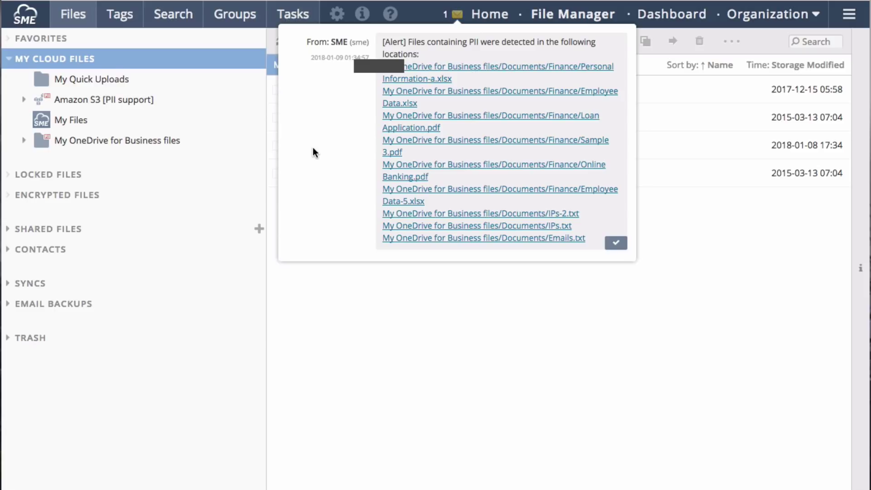
click(613, 245)
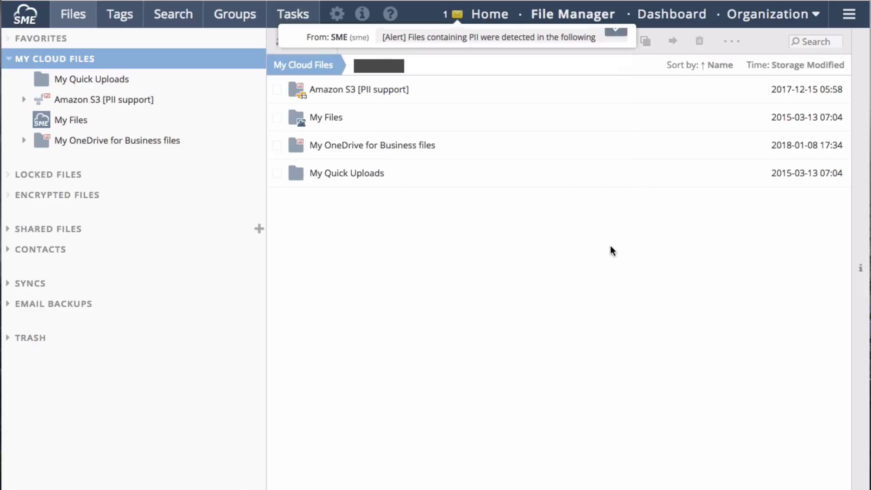
click(24, 141)
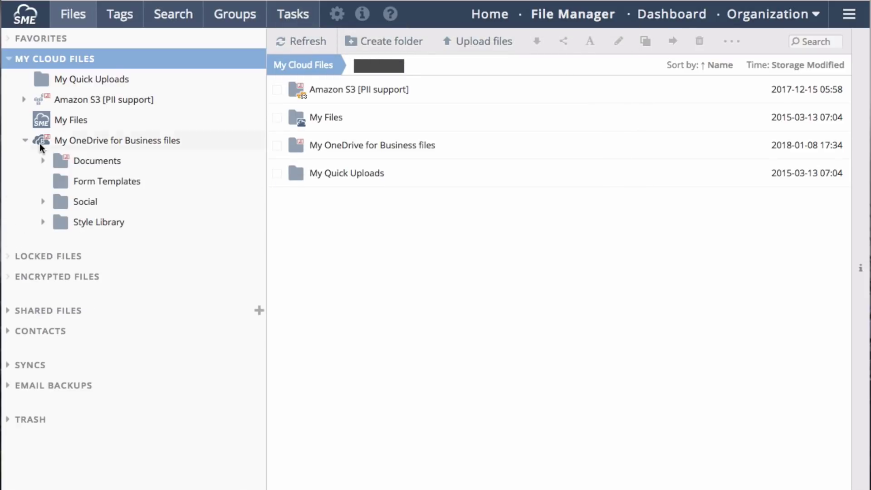
click(66, 159)
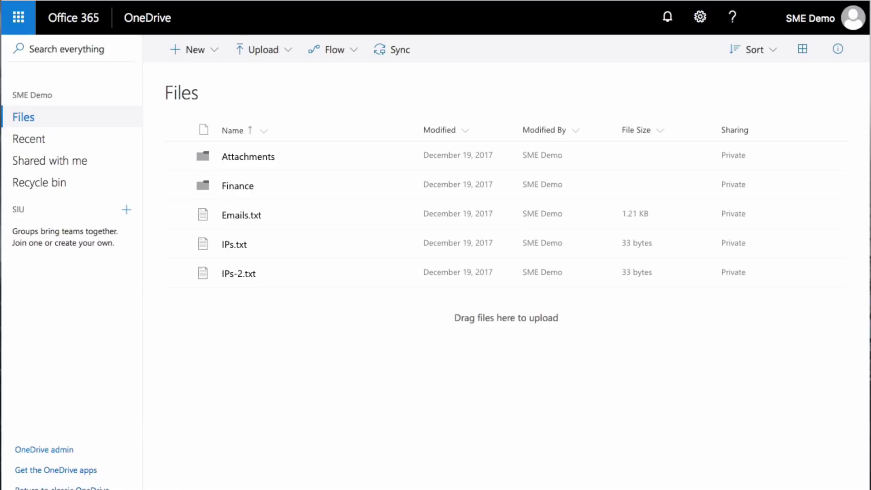
Step: Upload Loan Application.pdf from the desktop into the OneDrive Files list
drag(2, 297, 220, 344)
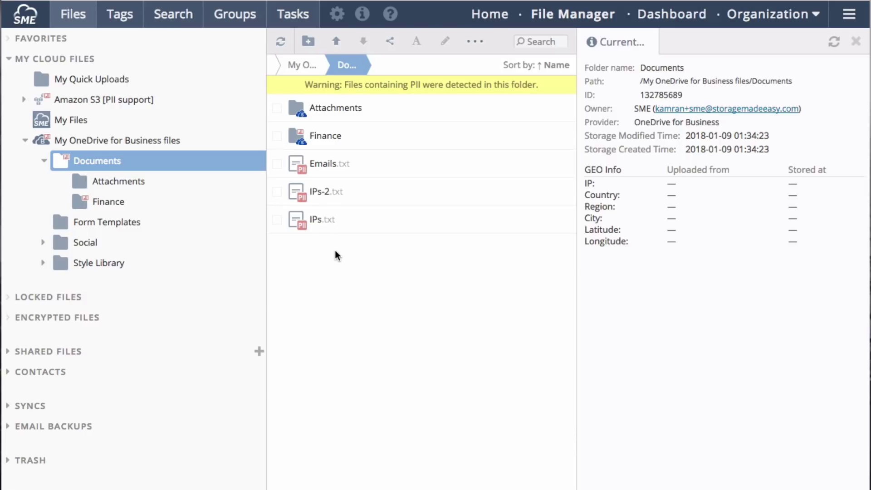
Step: Cloud-refresh the Documents folder and check the PII badge on Loan Application.pdf
click(281, 41)
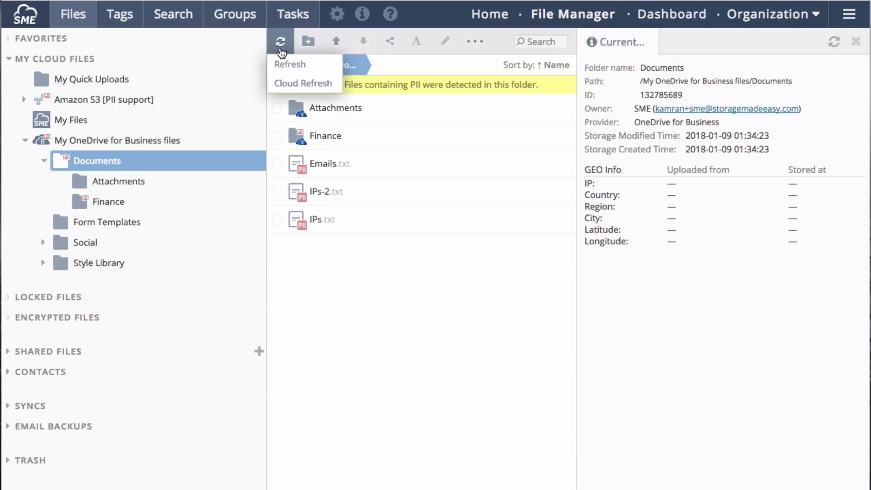
click(292, 87)
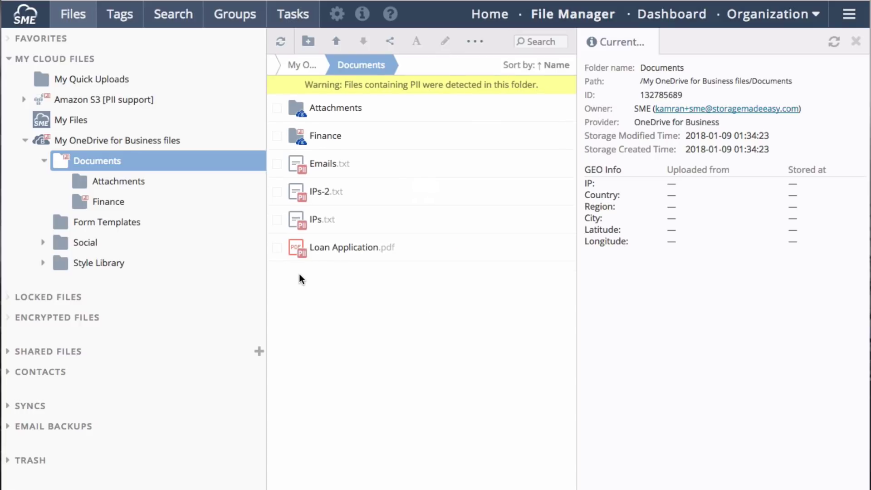
mouse_move(300, 257)
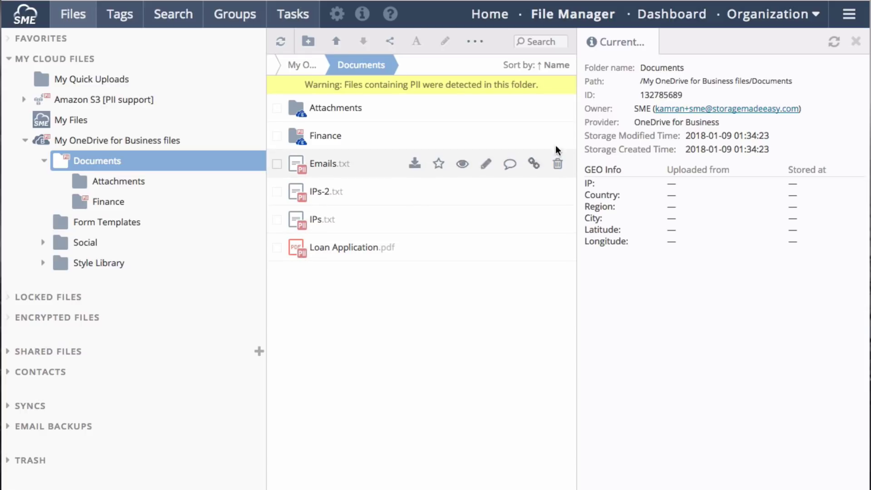
Step: Start a scheduled Provider resync task from the dashboard with OneDrive for Business chosen
click(661, 22)
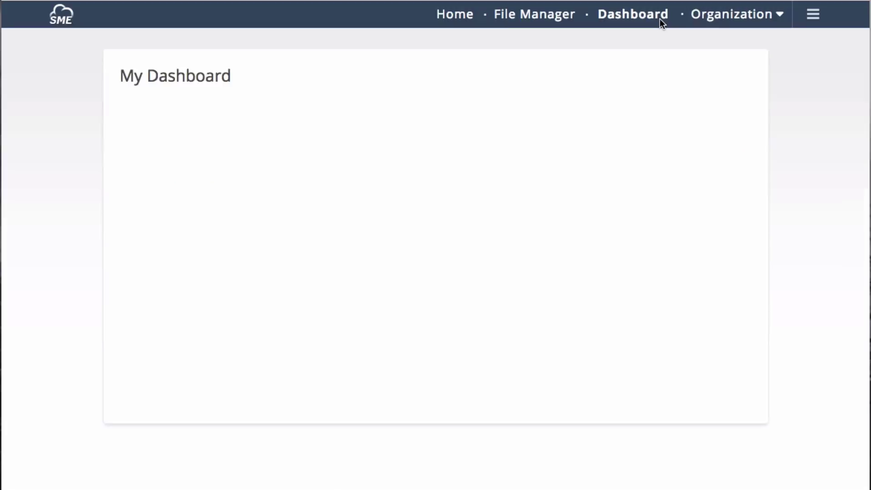
scroll(557, 237, down, 3)
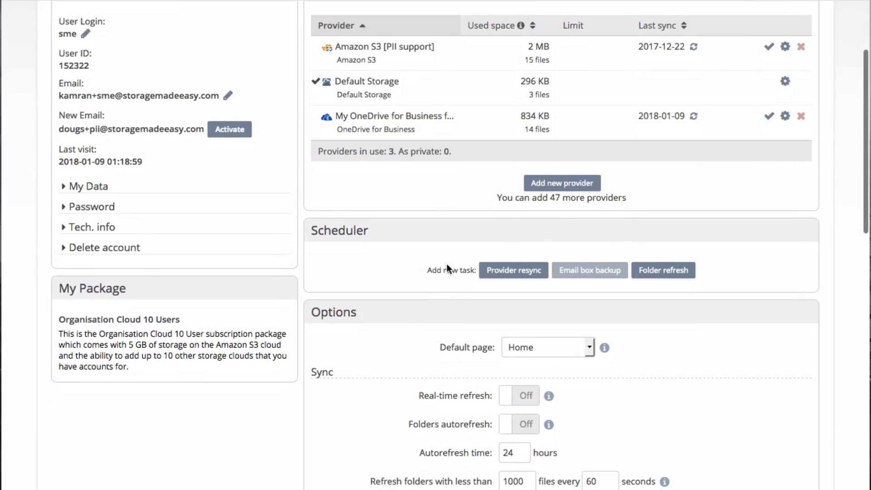
click(518, 274)
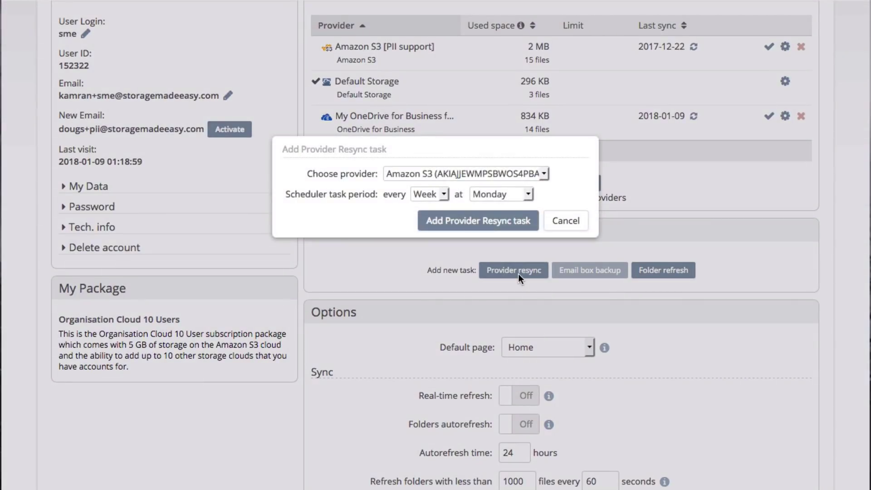
click(415, 175)
click(414, 183)
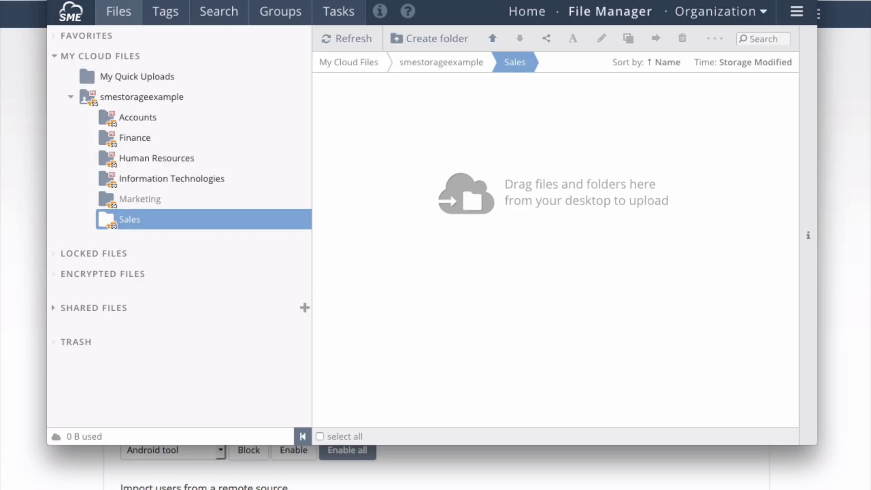
Step: Drag Online Banking.pdf into the empty Sales folder to upload it
drag(50, 313, 381, 271)
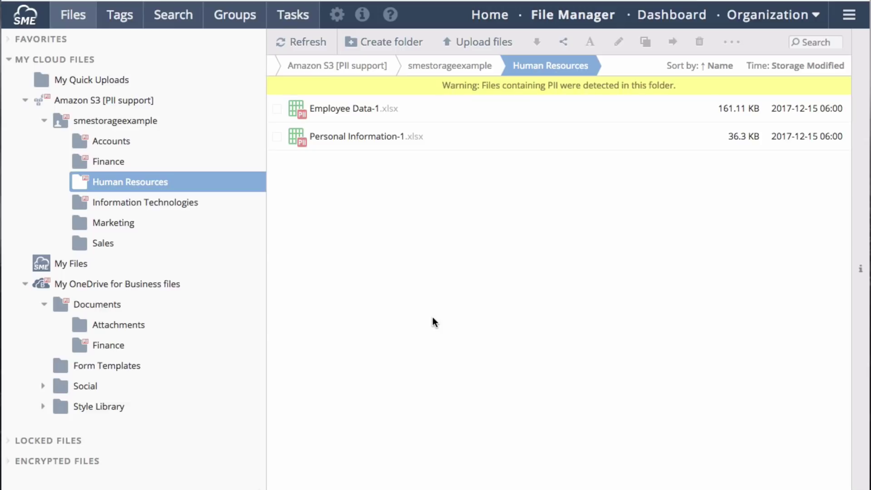
Step: Search for files containing credit card number and email PII, then open the first result's folder
click(174, 21)
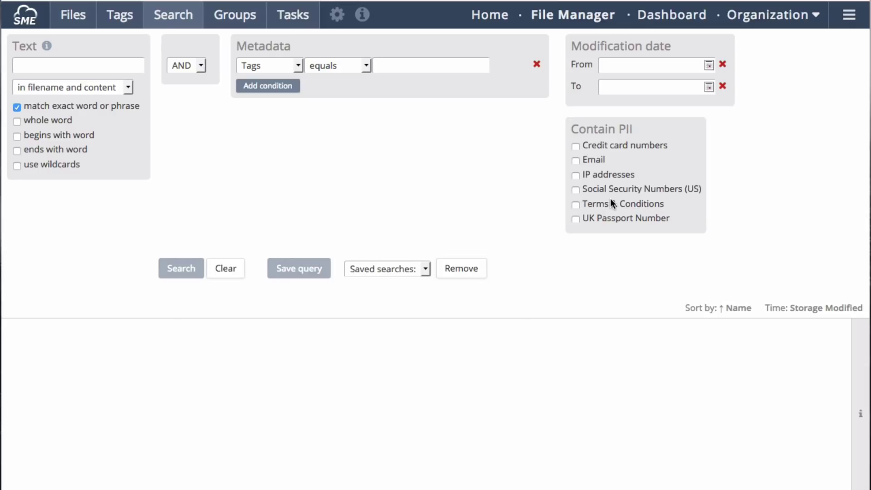
click(575, 148)
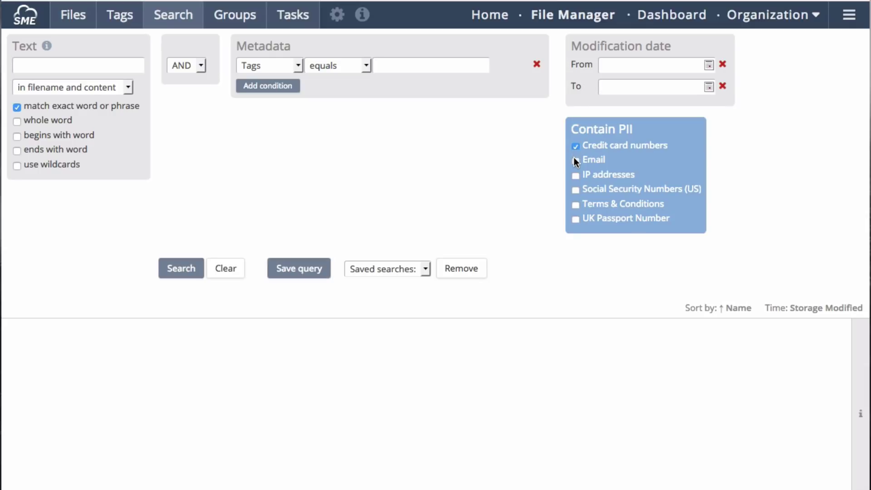
click(180, 270)
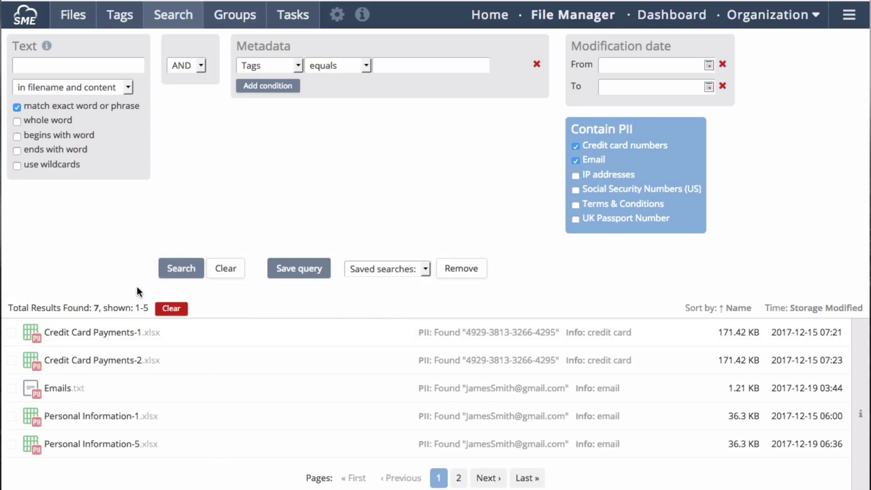
mouse_move(479, 335)
right_click(95, 329)
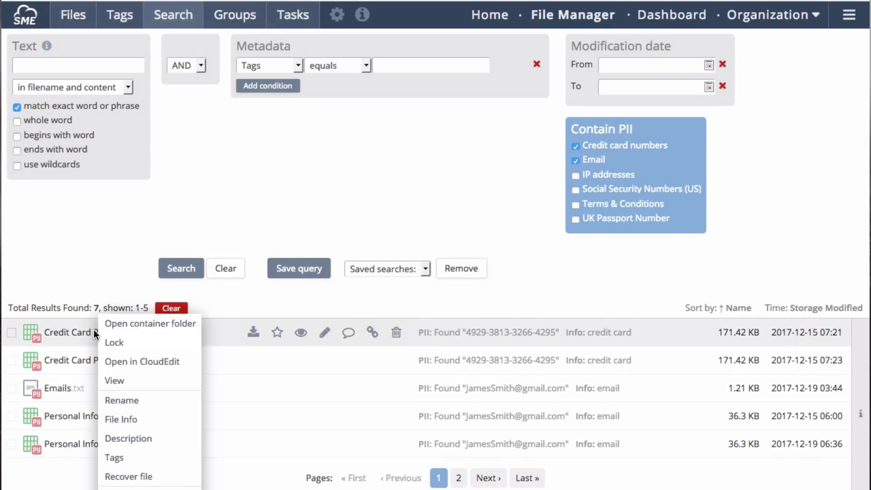
click(131, 329)
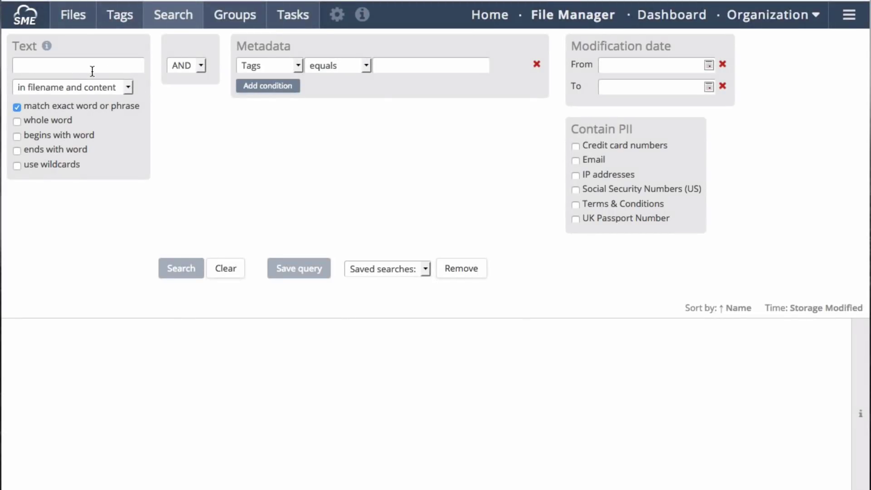
Step: Run a content search for 'visa' with the metadata field left on Tags
click(272, 69)
click(273, 69)
click(117, 70)
text(visa)
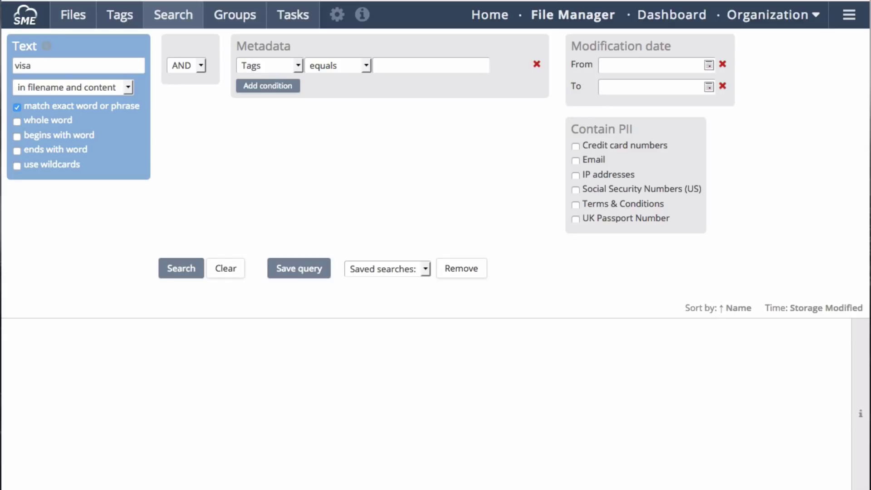
key(Return)
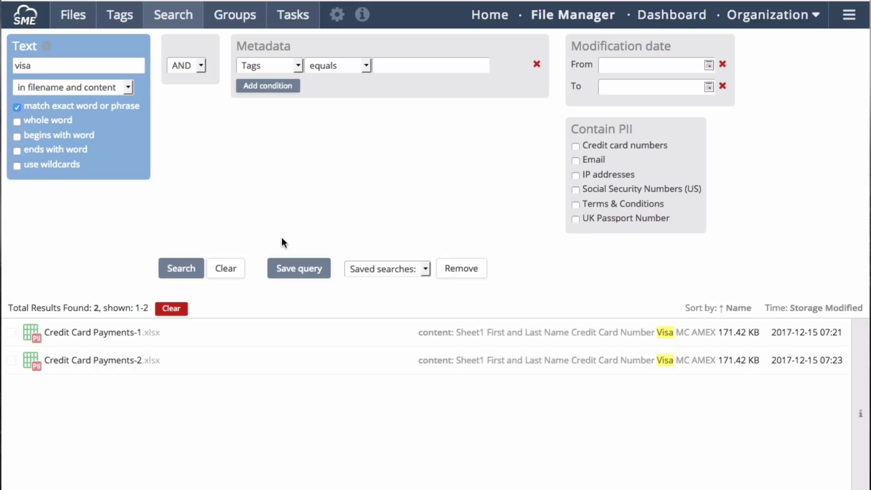
Step: Preview Credit Card Payments-1 and open it in the full viewer
mouse_move(290, 367)
click(225, 337)
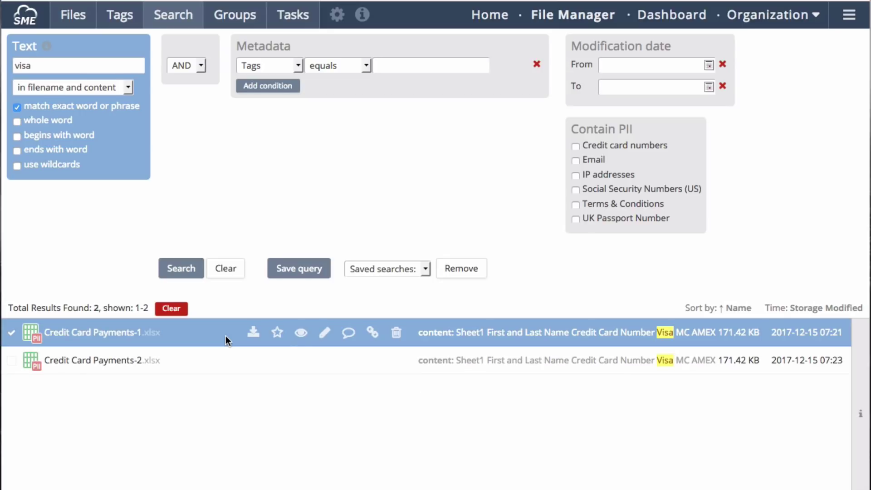
click(301, 334)
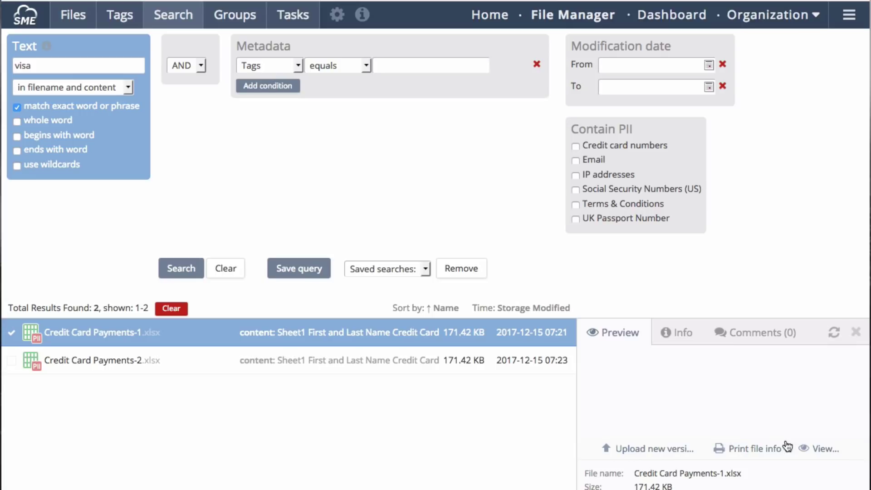
click(802, 449)
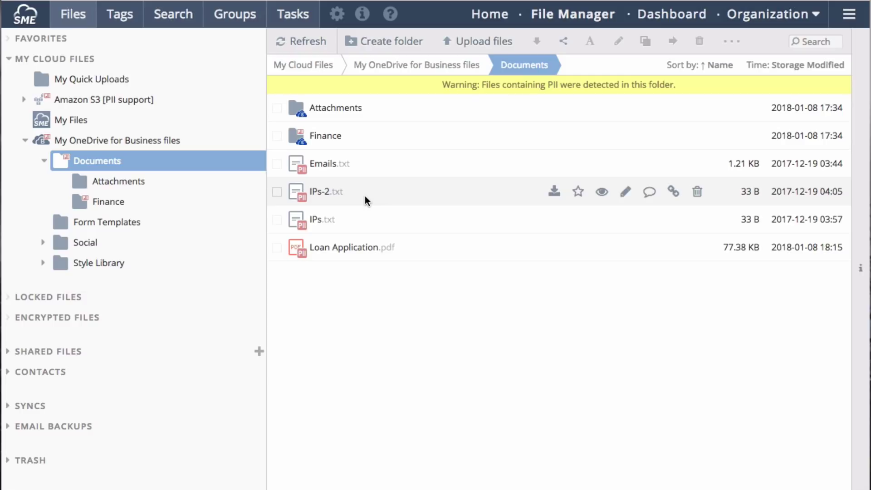
Step: Inspect the tags on IPs-2.txt and Loan Application.pdf (PII, Terms and Conditions), closing each unchanged
right_click(331, 195)
click(355, 324)
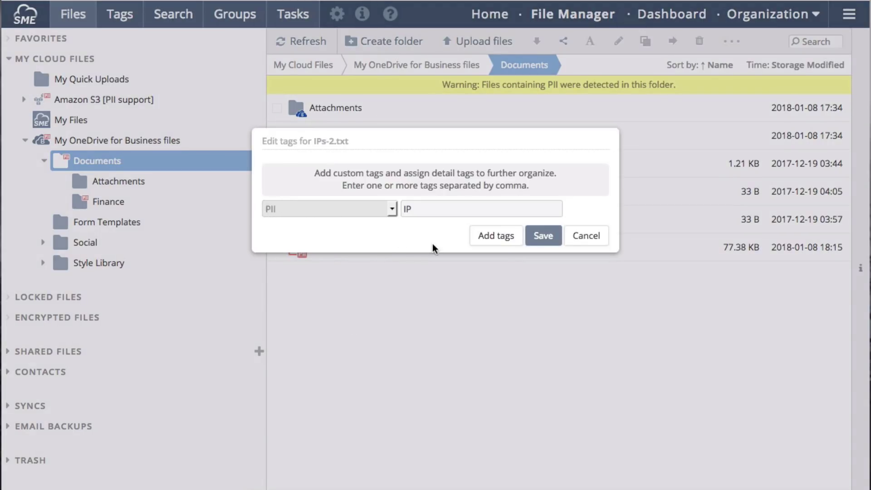
click(599, 236)
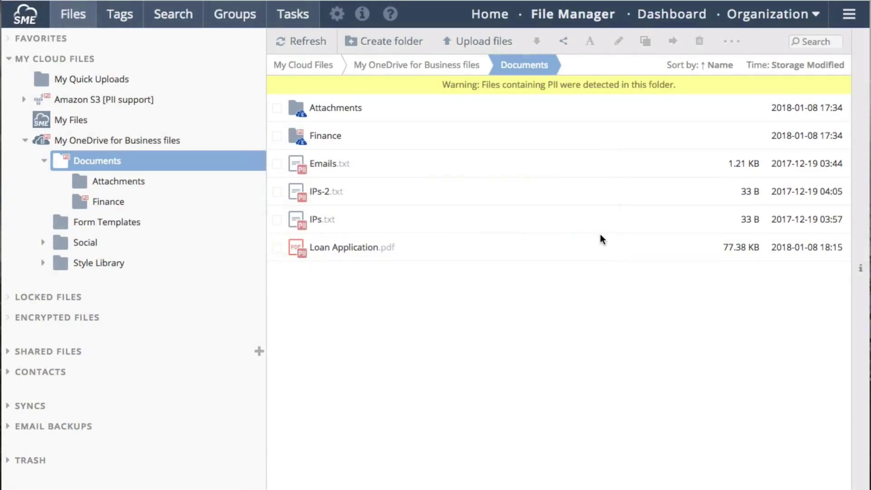
right_click(328, 246)
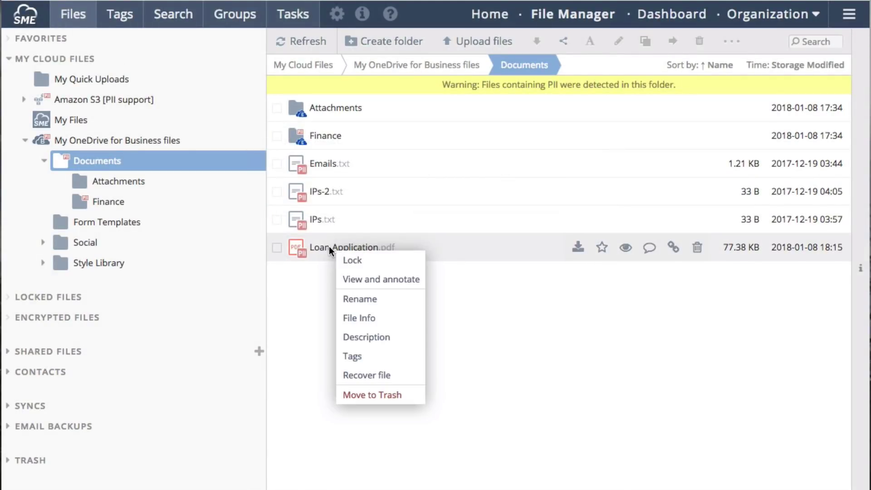
click(353, 355)
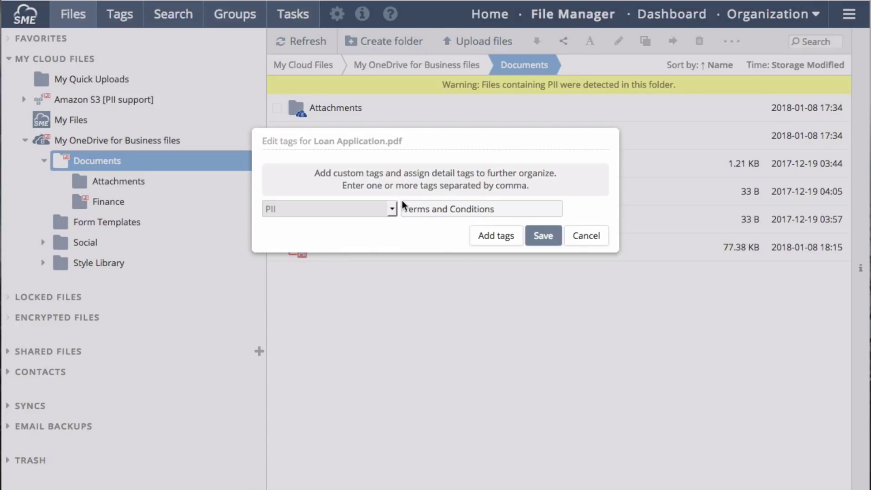
click(586, 237)
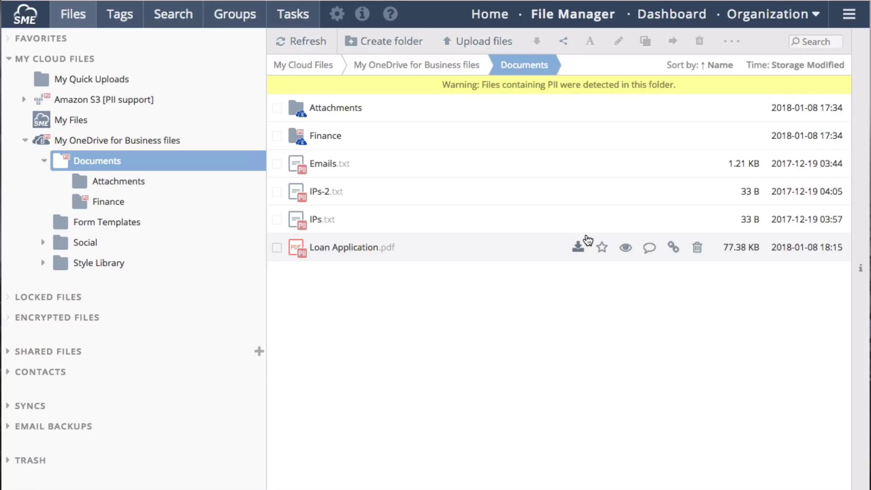
Step: In the Tags browser's PII group, list files tagged credit card, US Social Security Number and email
click(120, 22)
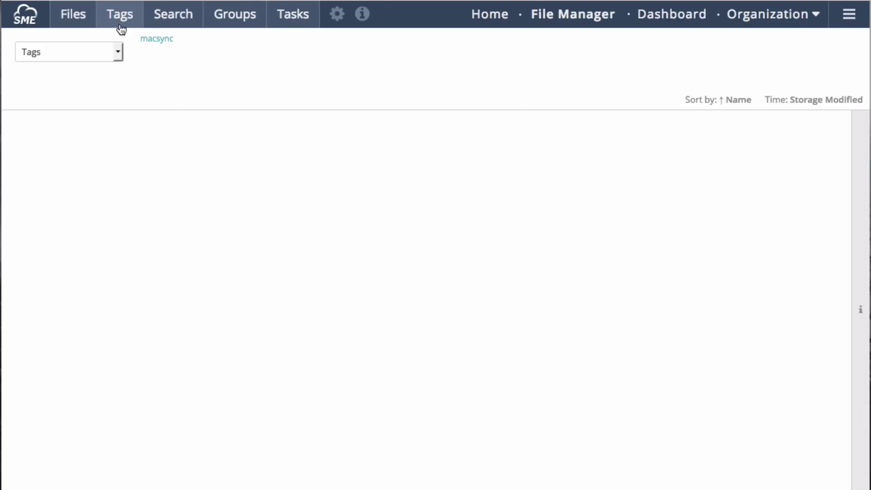
click(117, 53)
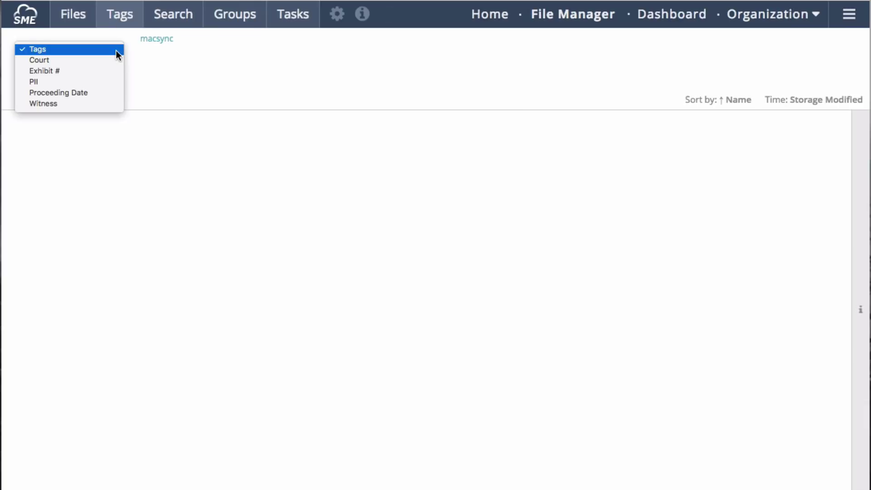
click(34, 83)
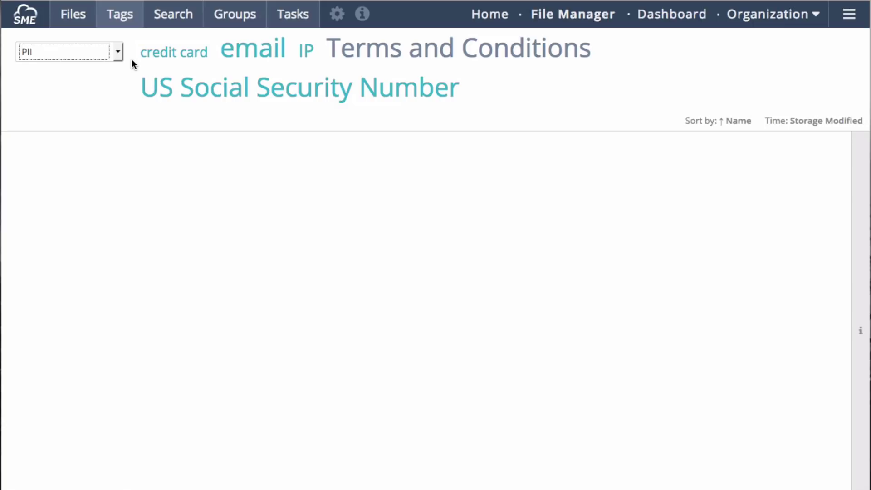
click(162, 57)
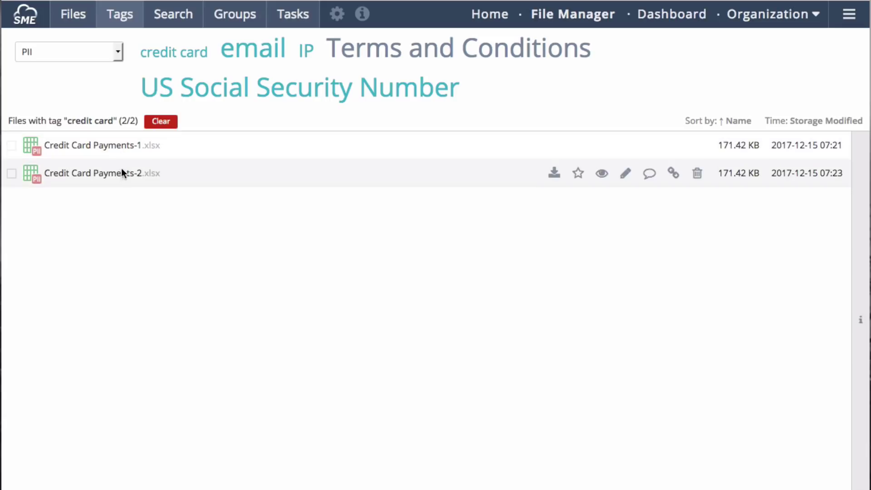
click(172, 81)
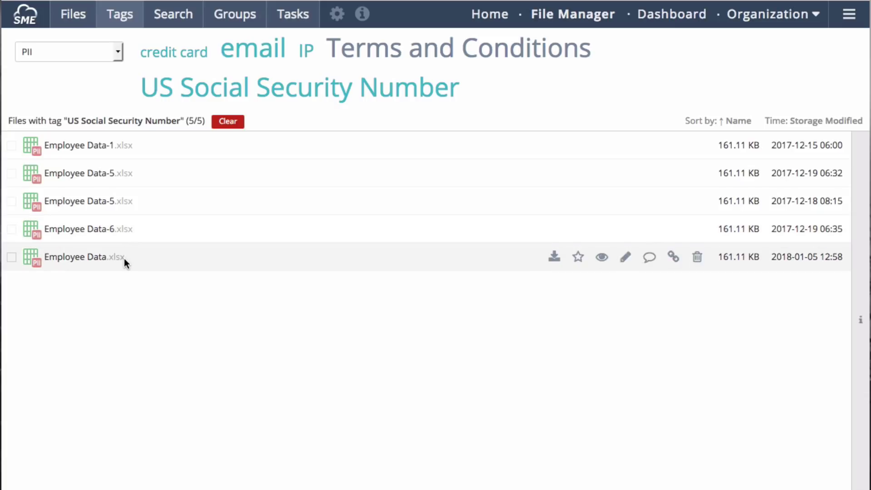
click(240, 49)
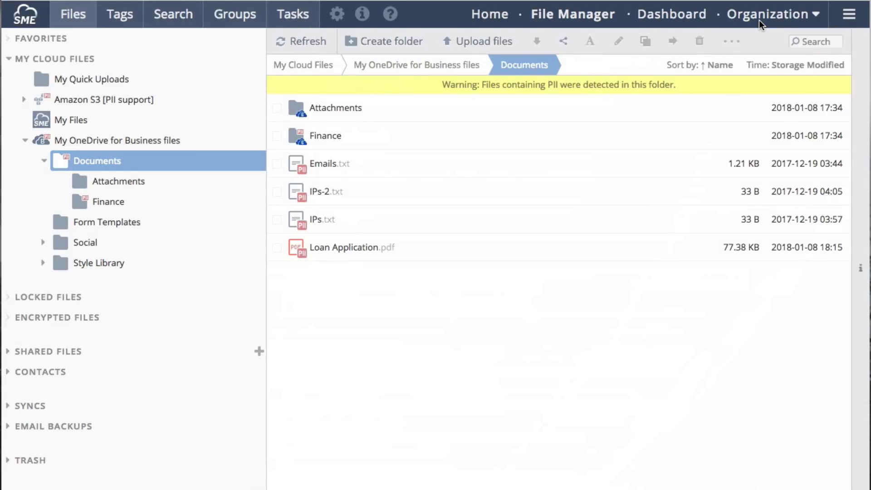
Step: Open the Organization Audit Logs and filter the logs by 'PII' to show PII detection entries
click(760, 22)
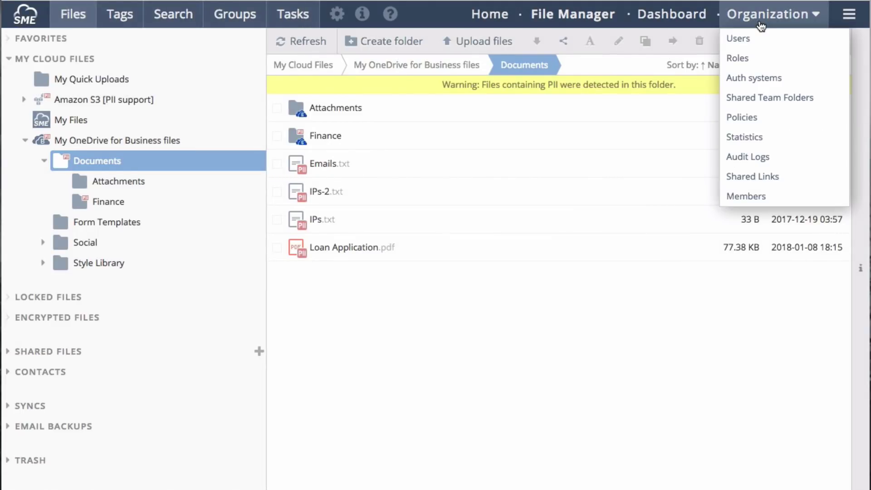
click(737, 159)
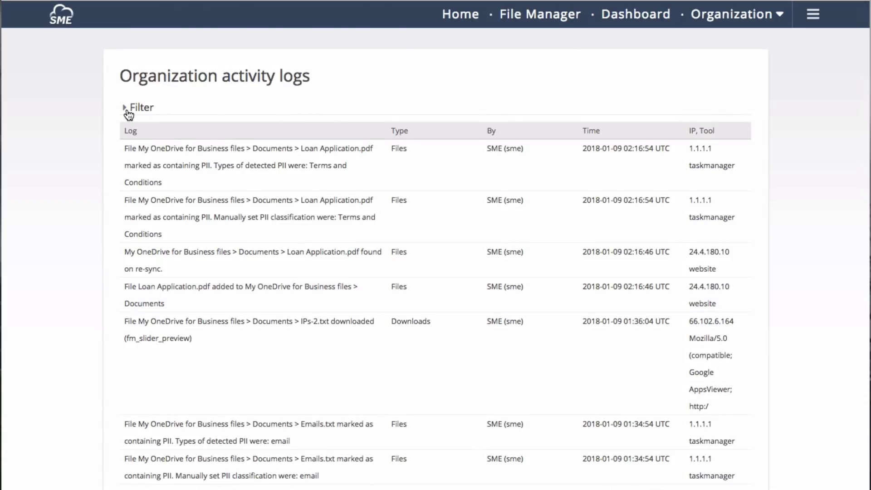
click(132, 115)
click(388, 141)
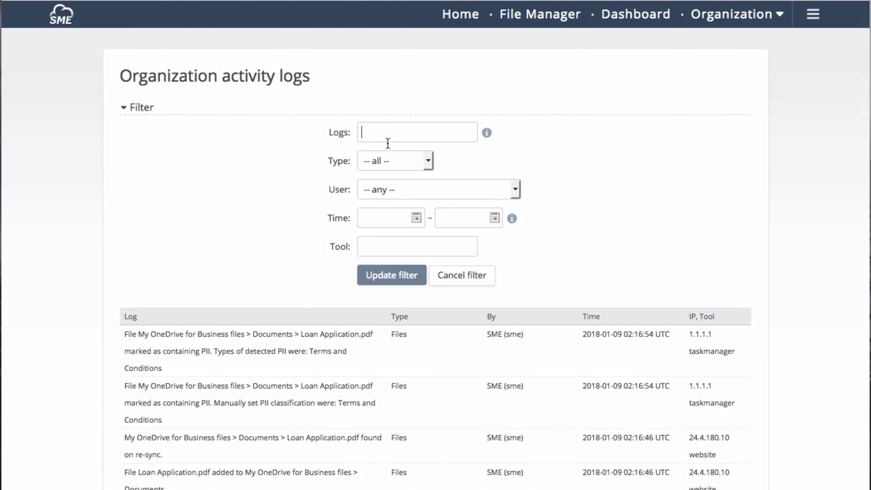
text(PII)
click(402, 281)
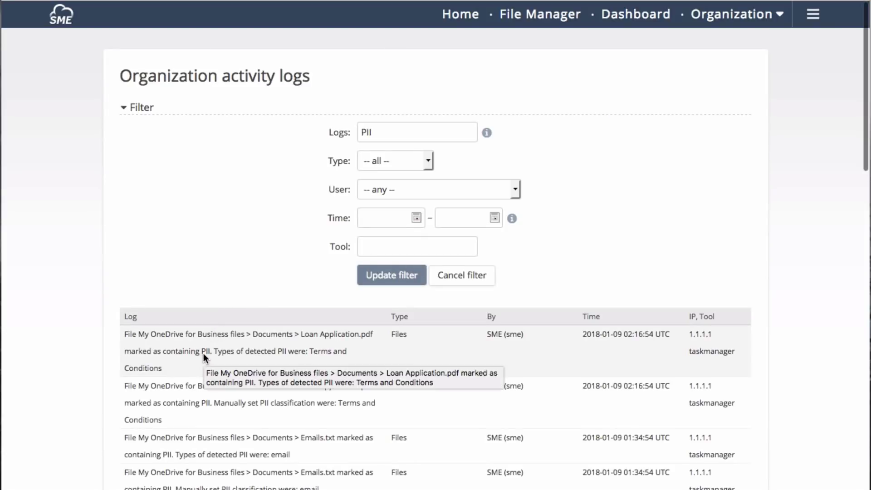
scroll(206, 353, down, 3)
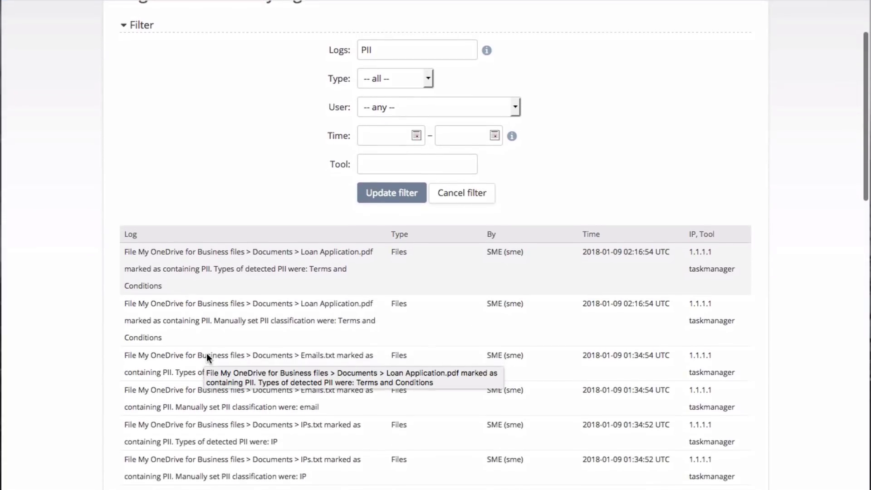